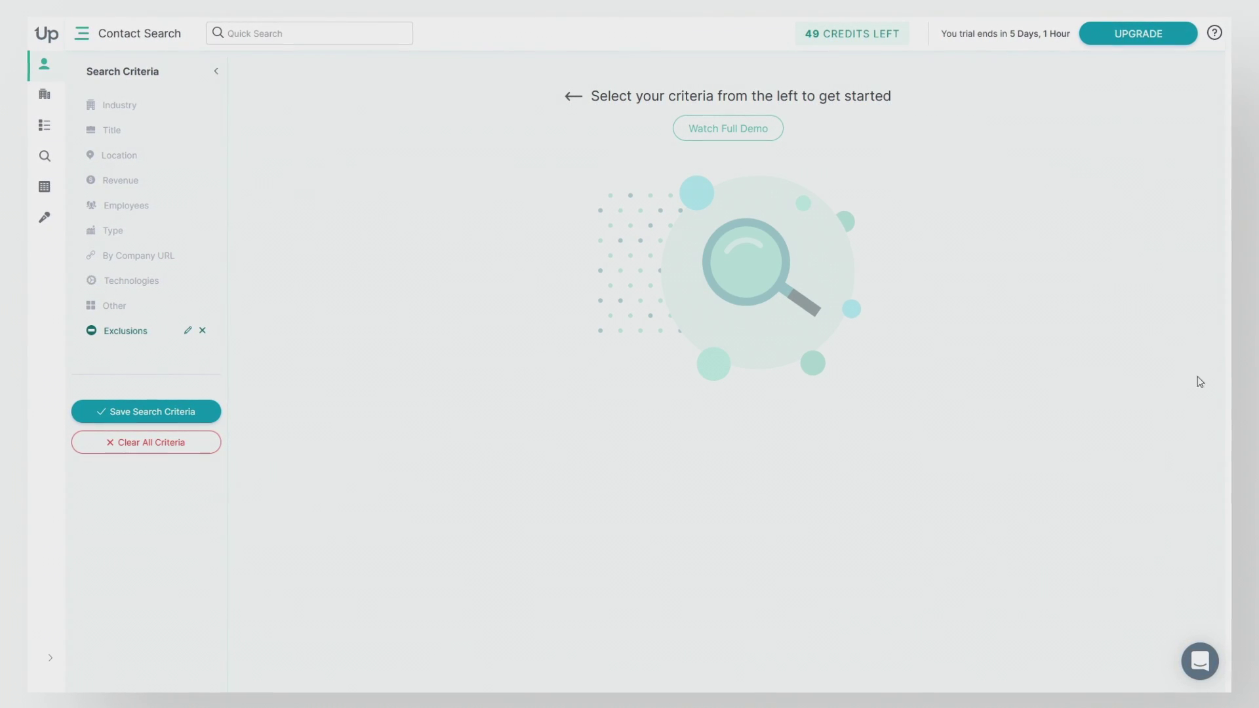
# Step: Start a By Company URL list upload with the list type set to Company url
pyautogui.click(138, 256)
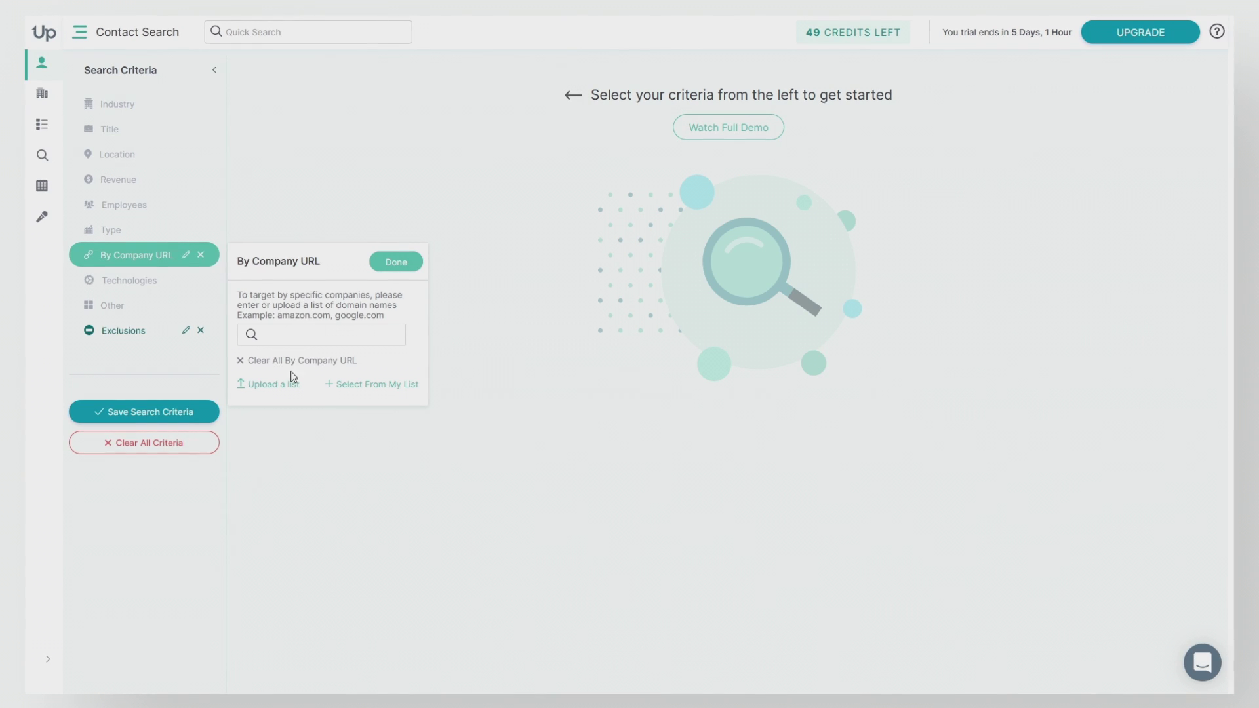
pyautogui.click(271, 384)
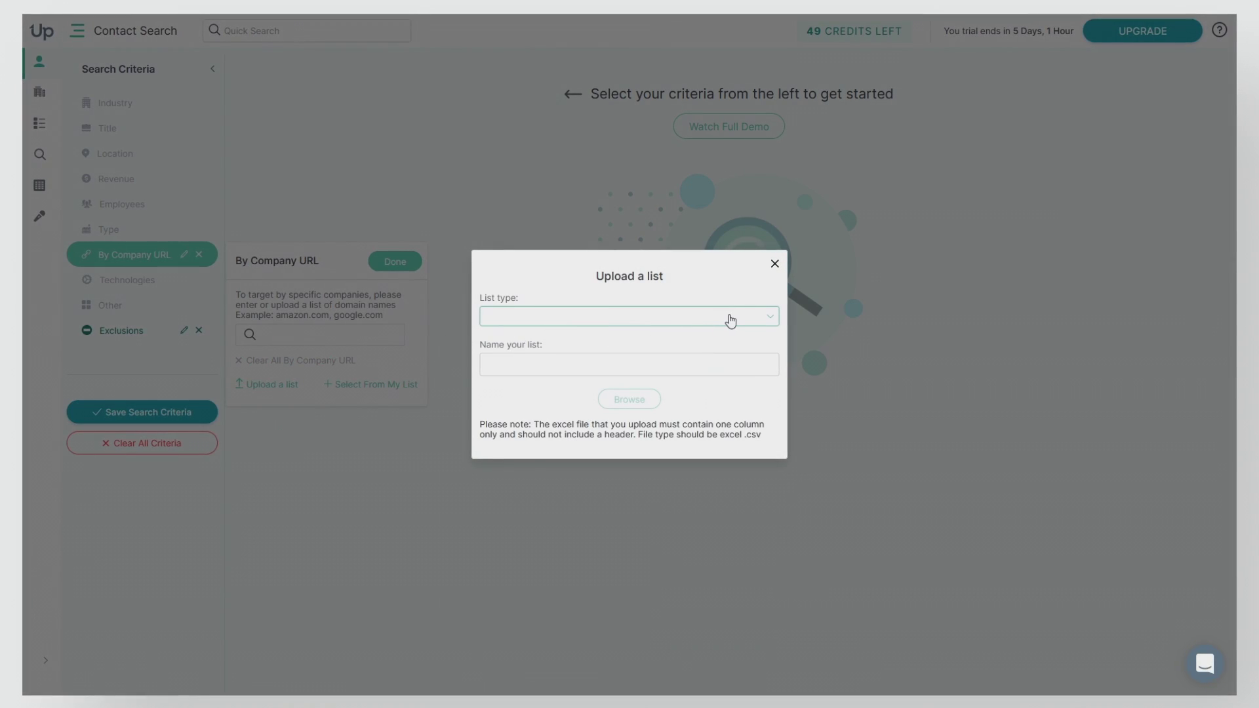
pyautogui.click(708, 324)
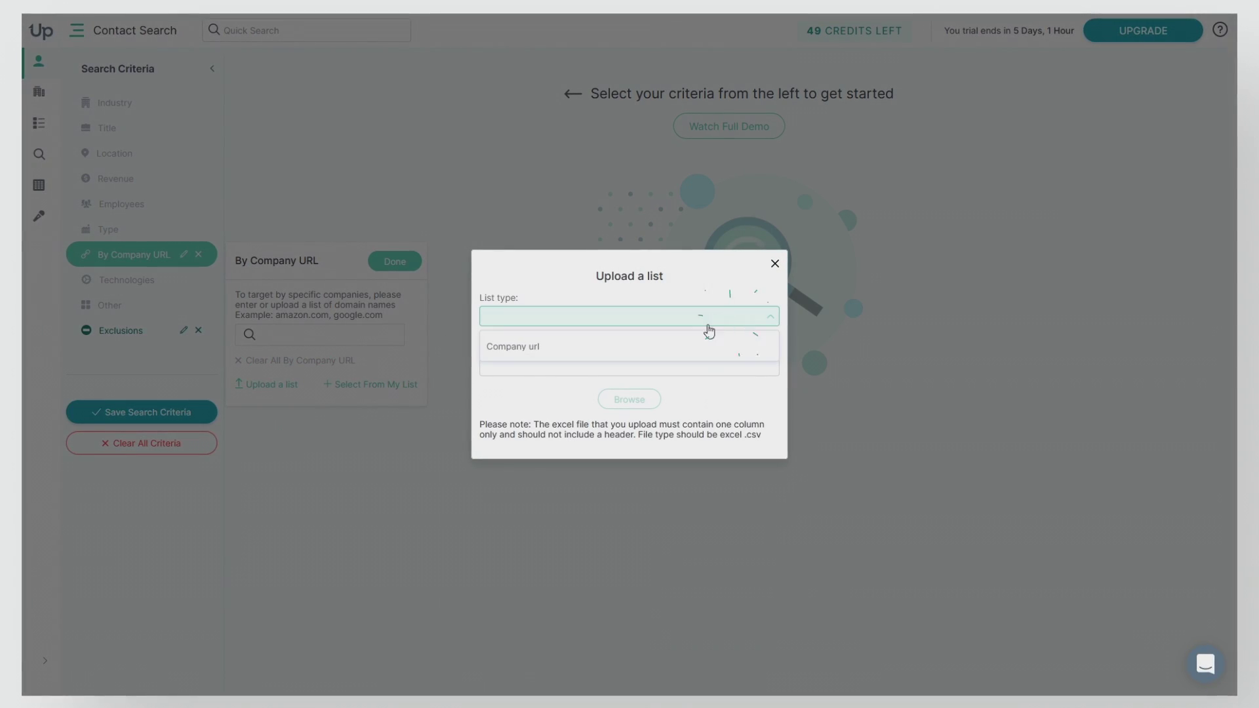
pyautogui.click(664, 350)
# Step: Name the list 'companies to target' and upload the chosen CSV file
pyautogui.click(644, 364)
pyautogui.write('com')
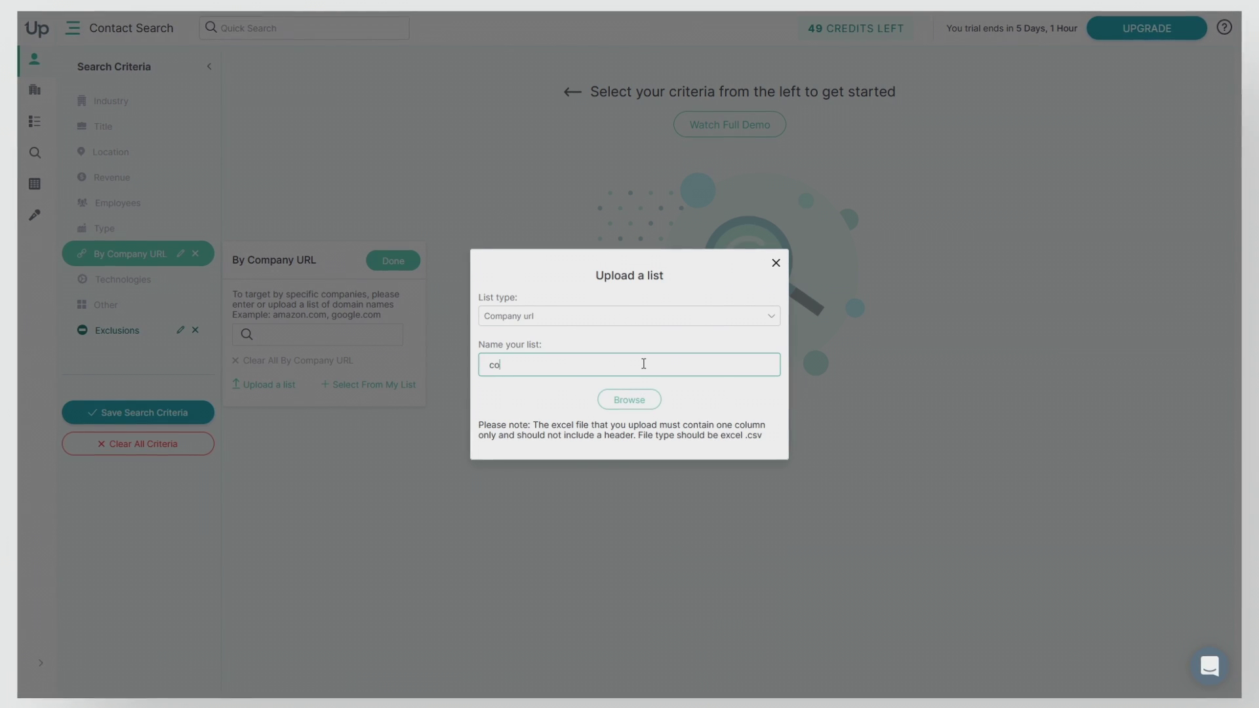
pyautogui.write('panies to targe')
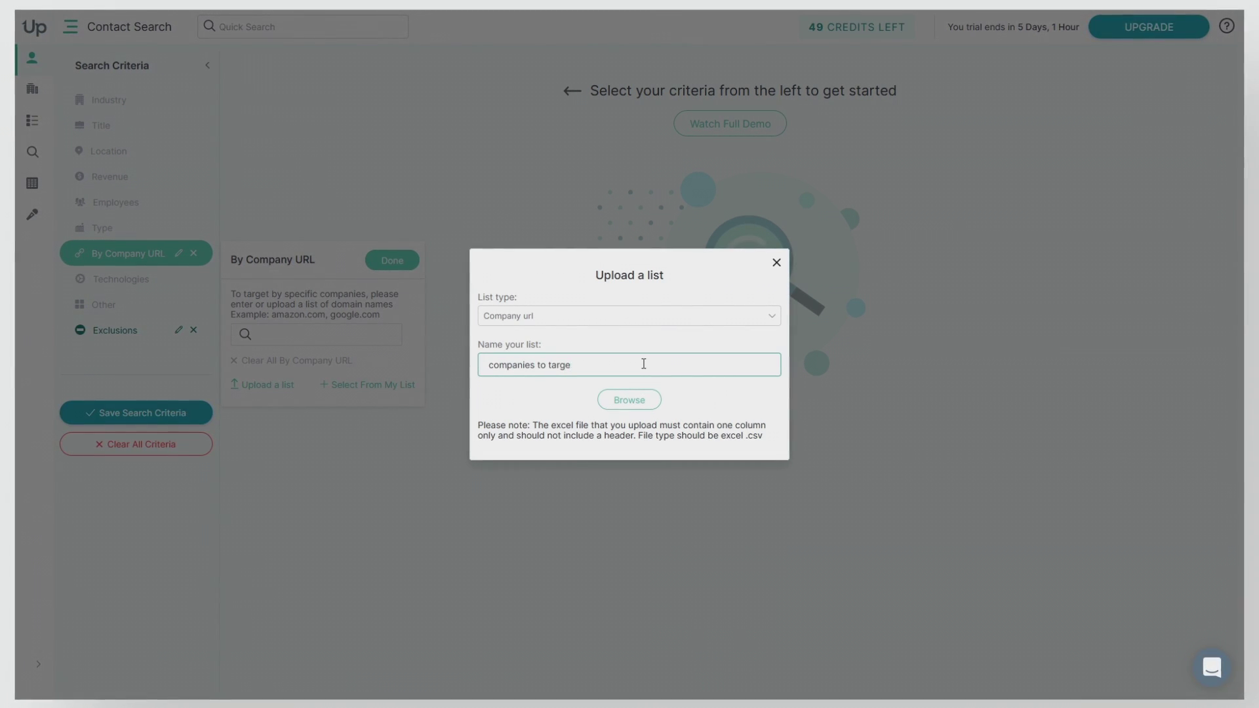
pyautogui.write('t')
pyautogui.click(629, 401)
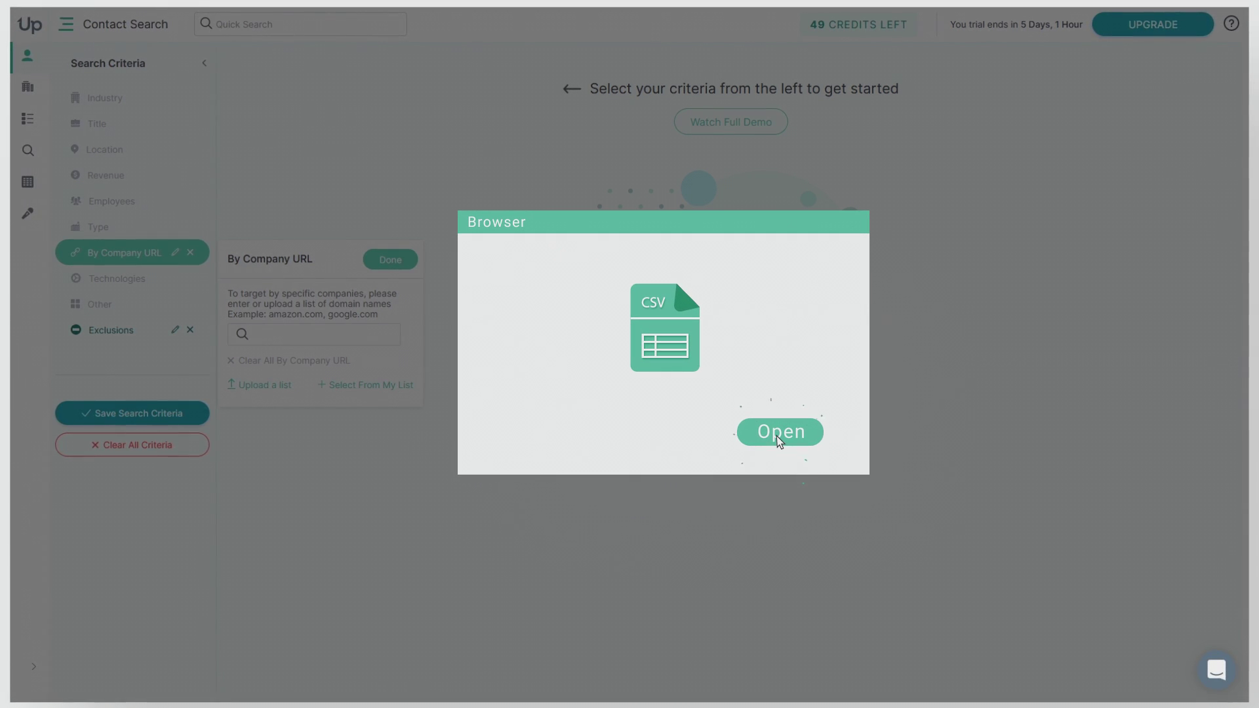
pyautogui.click(778, 438)
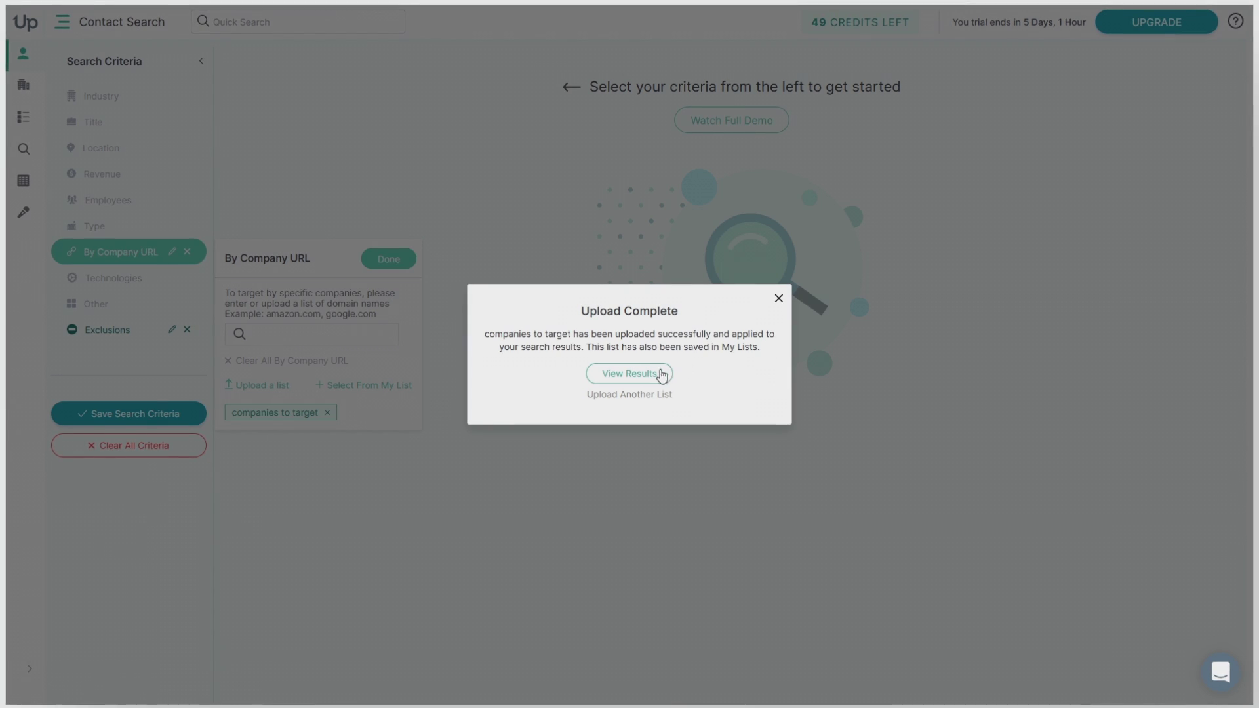
# Step: View the roughly 1.33 million matching contacts and expand the Search Criteria sidebar
pyautogui.click(650, 373)
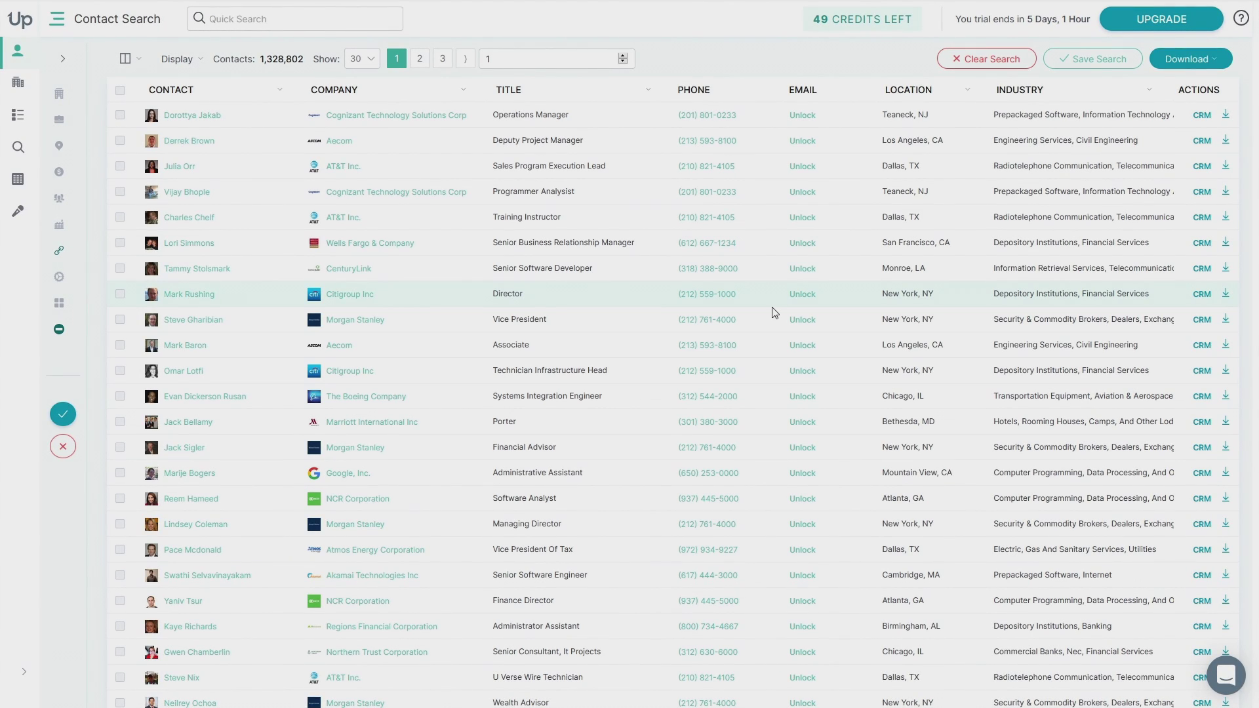
pyautogui.click(64, 63)
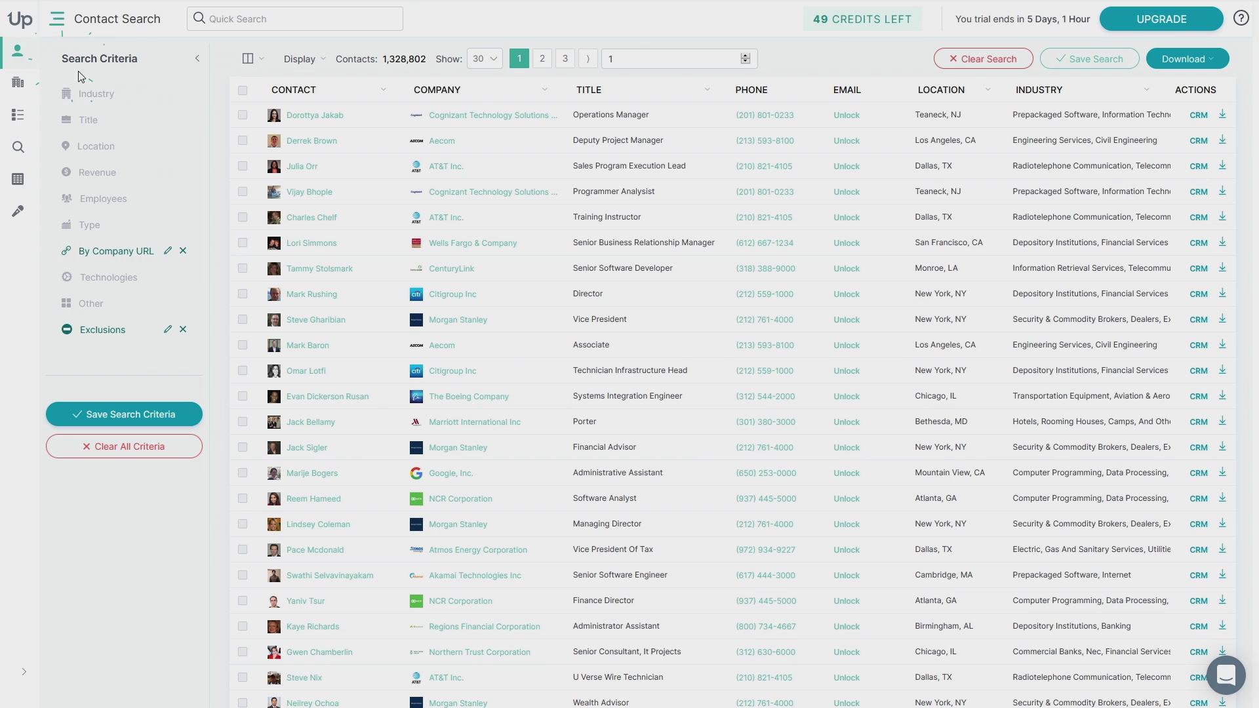